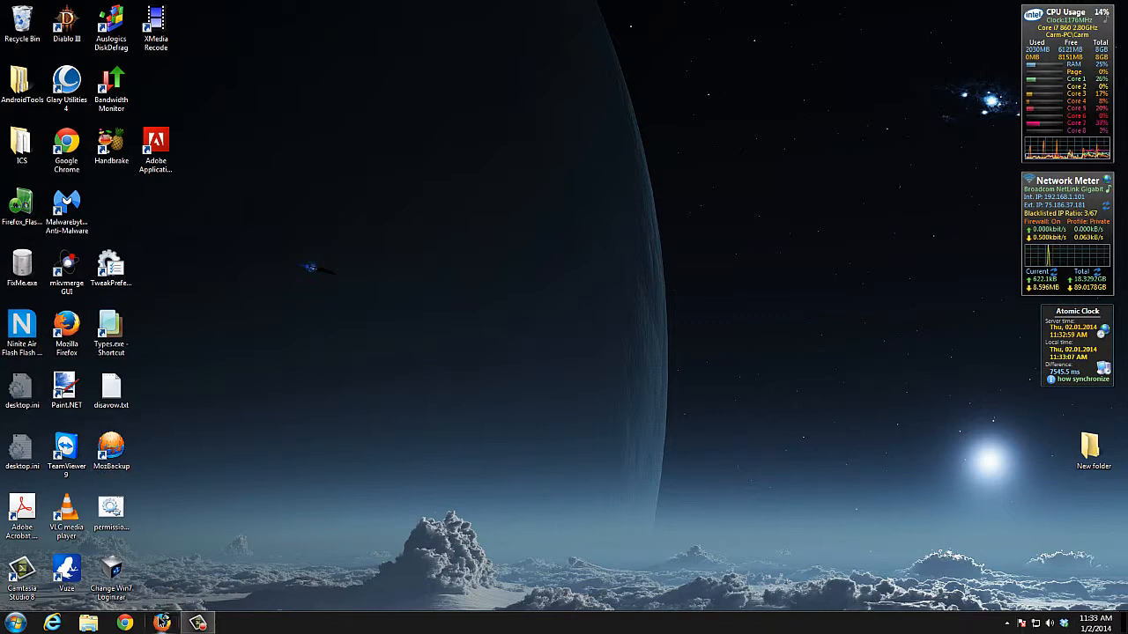
- Open Firefox and search Startpage for mozbackup
left_click_drag(162, 623, 454, 505)
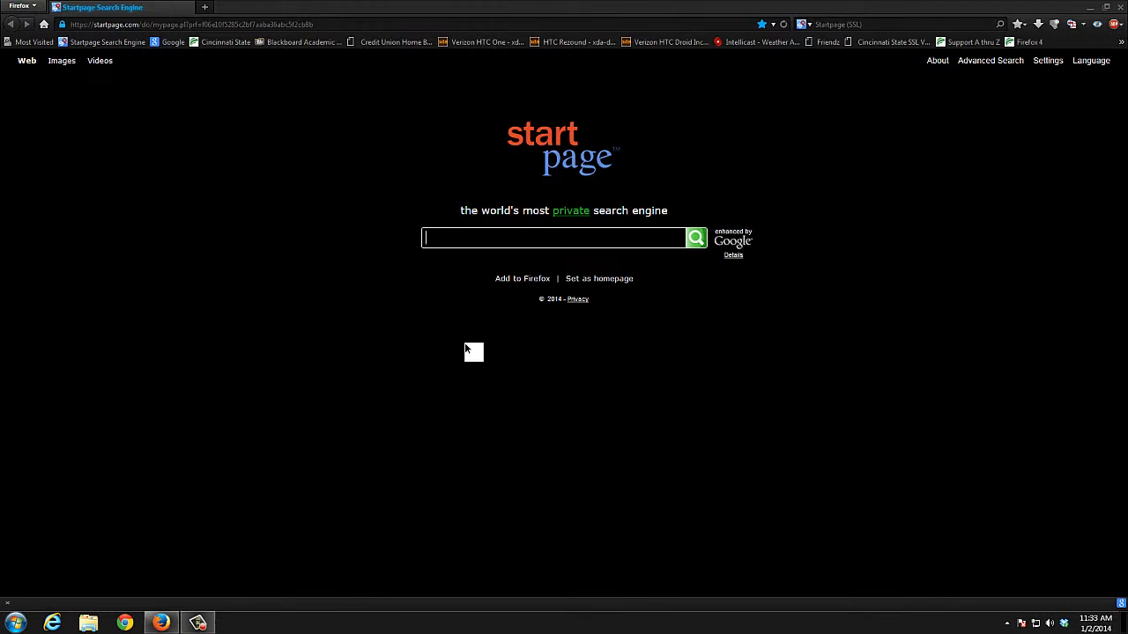
type("mozbacku")
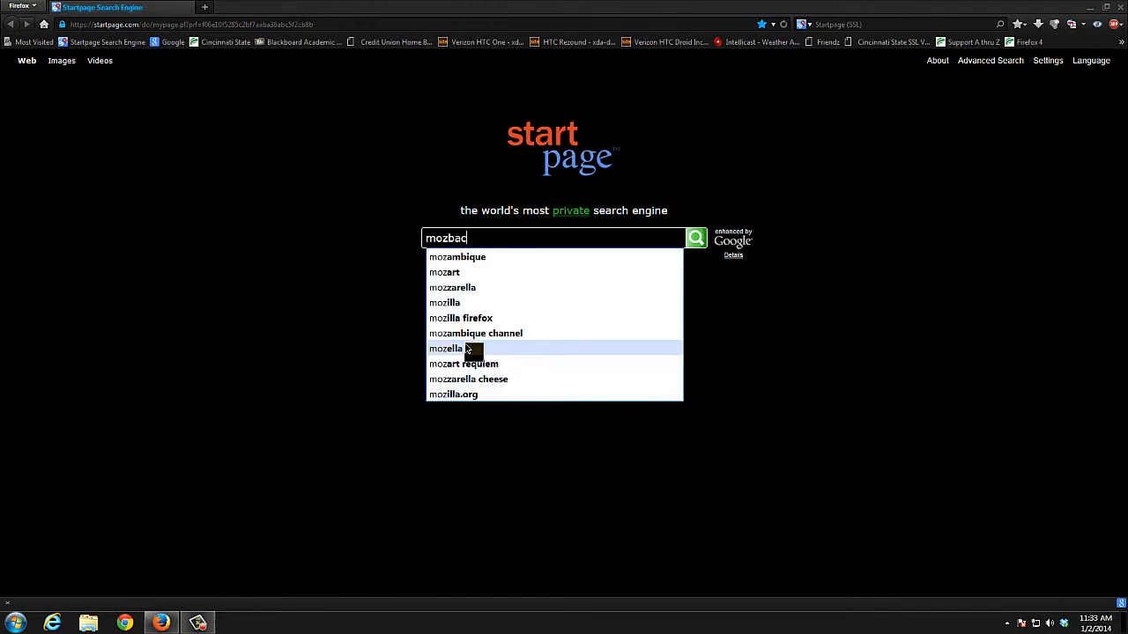
type("p")
key("Return")
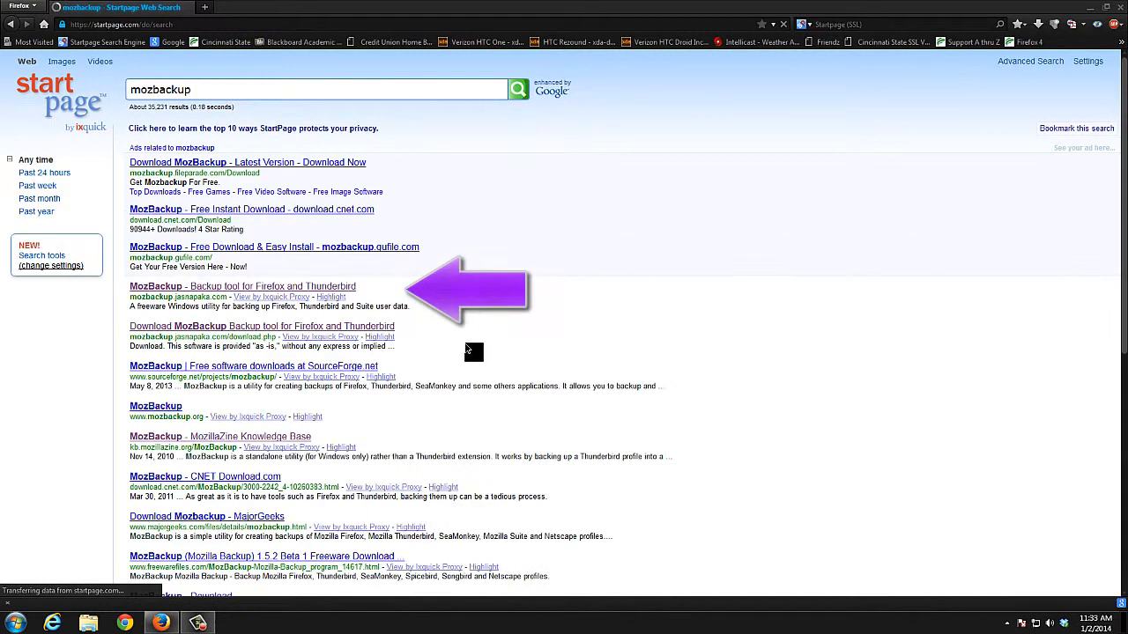
- Open the MozBackup site at mozbackup.jasnapaka.com and go to the download page for version 1.5.1
left_click(262, 288)
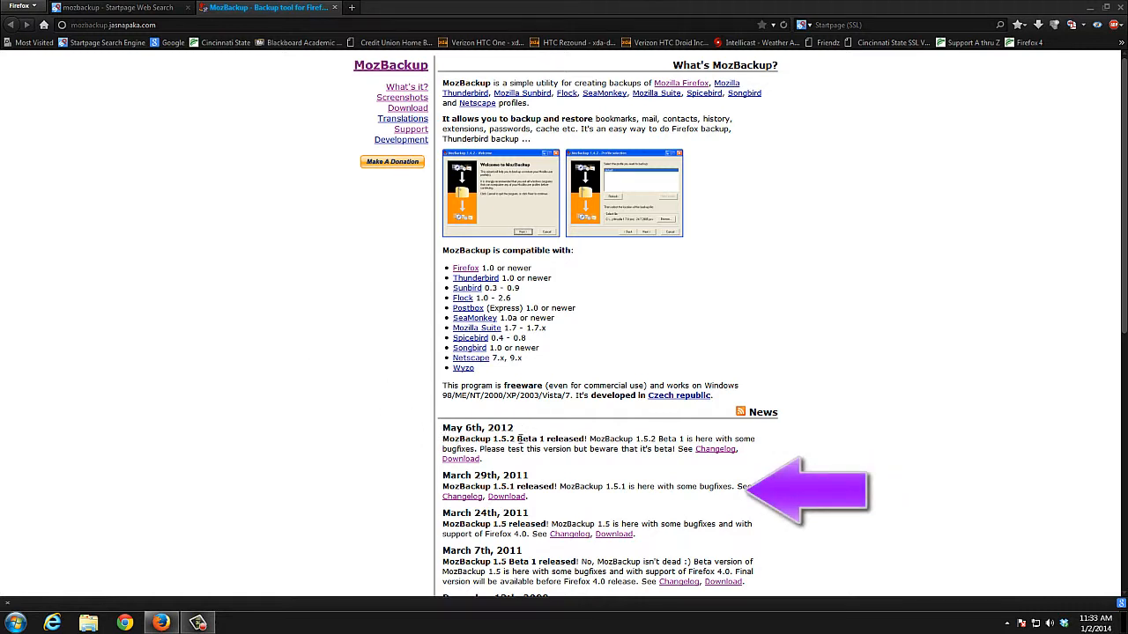
left_click(518, 499)
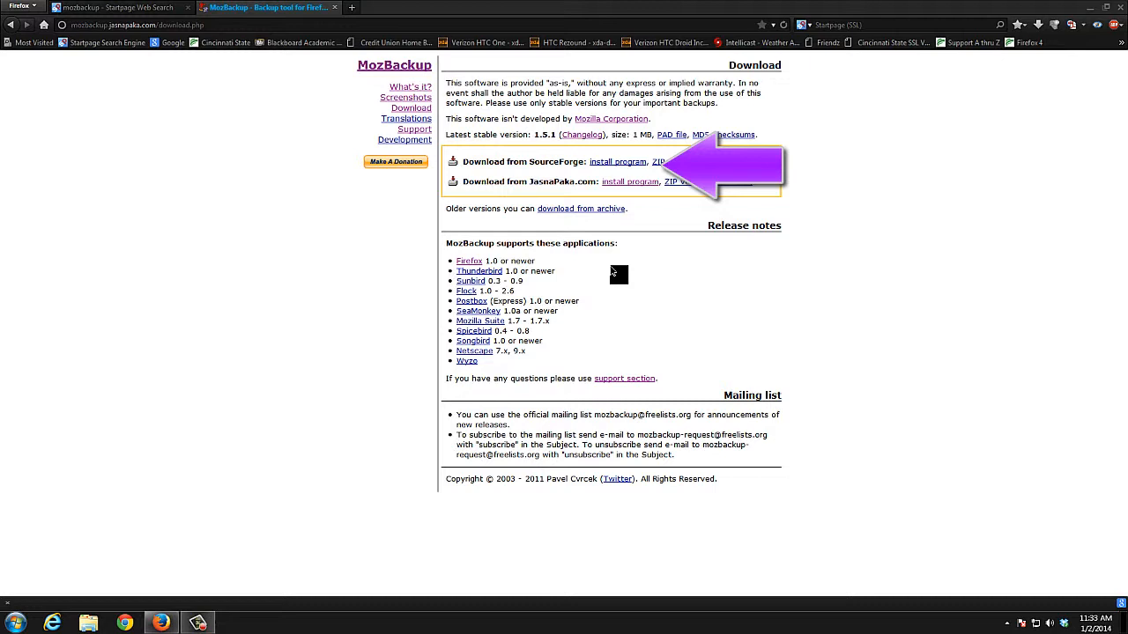
- Close the MozBackup download page, load the bookmarked Google page and exit Firefox
left_click(333, 8)
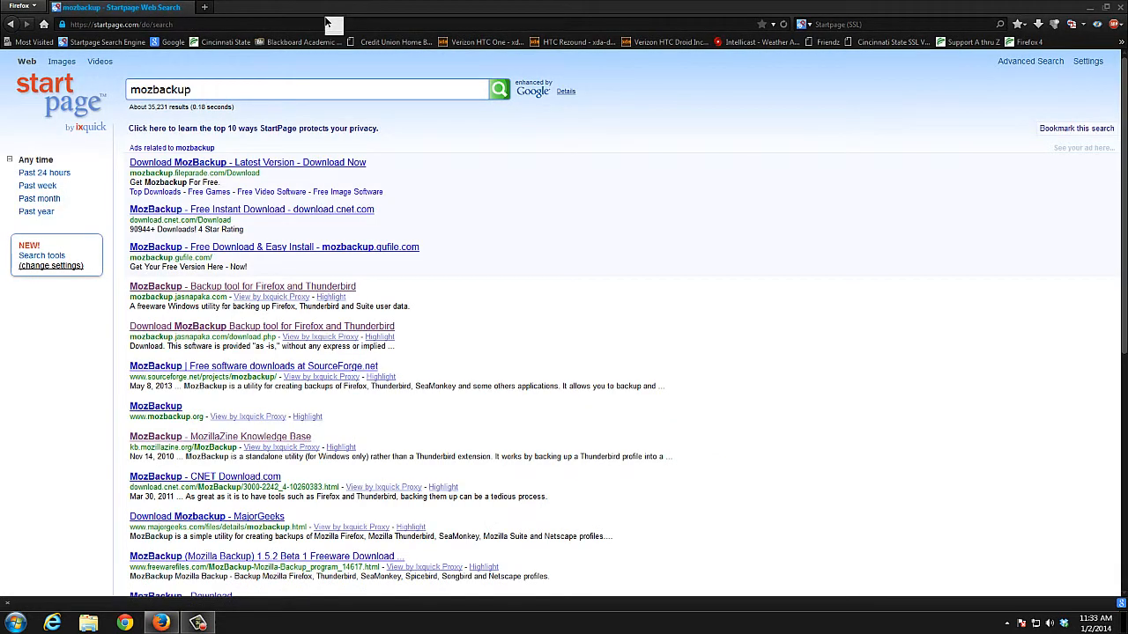
left_click(168, 44)
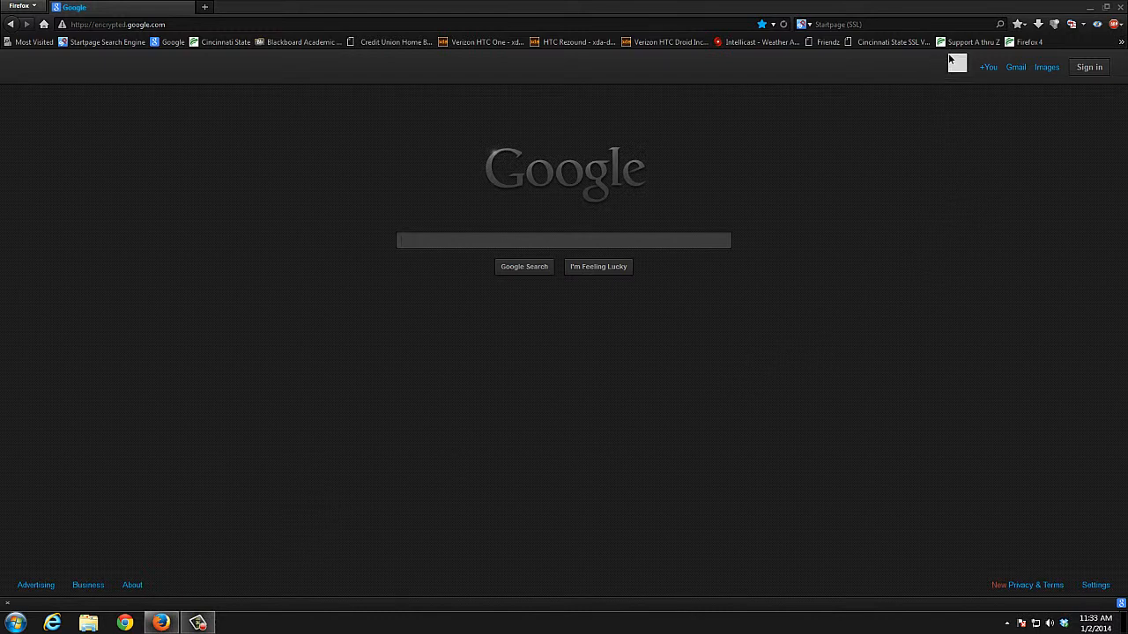
left_click(1119, 9)
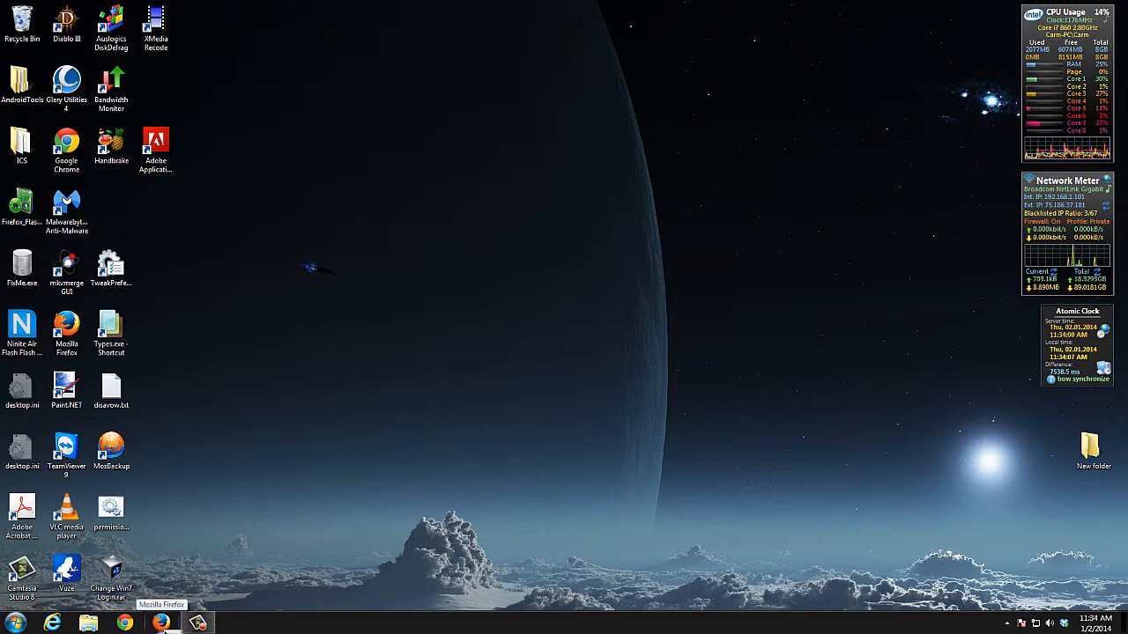
- Start MozBackup and choose to back up a profile of Mozilla Firefox 27.0 (en-US)
double_click(111, 448)
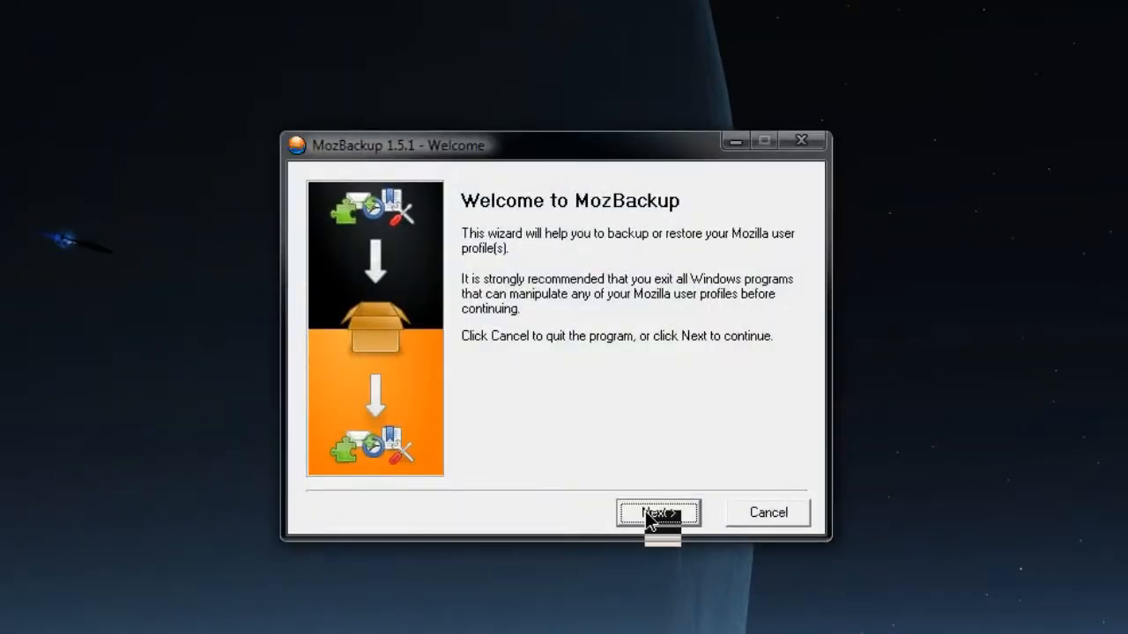
left_click(656, 513)
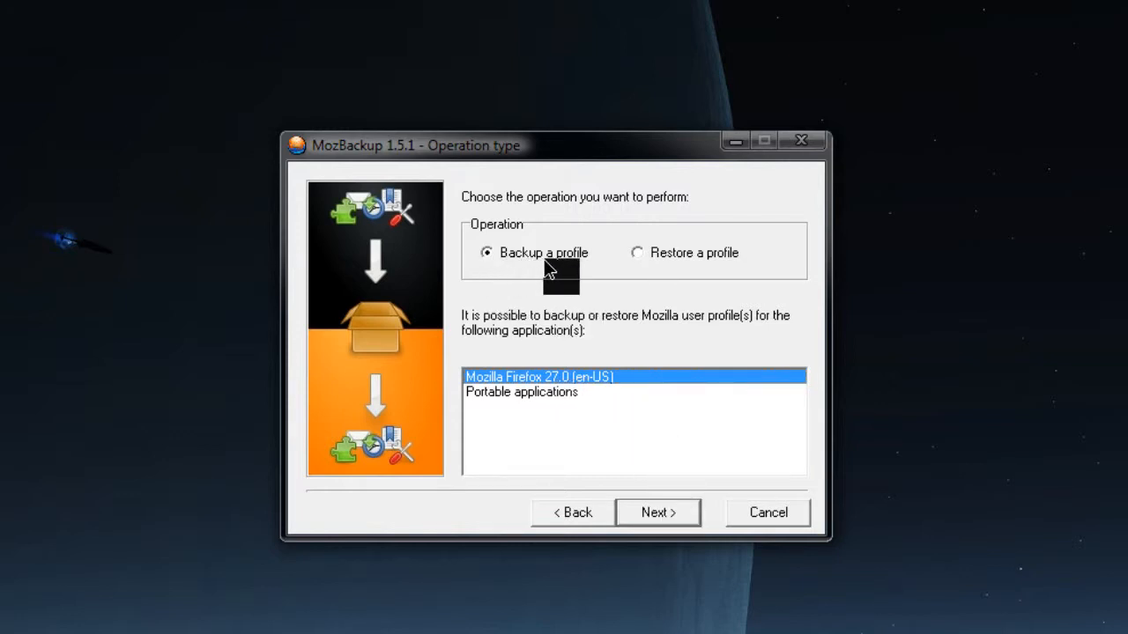
left_click(659, 514)
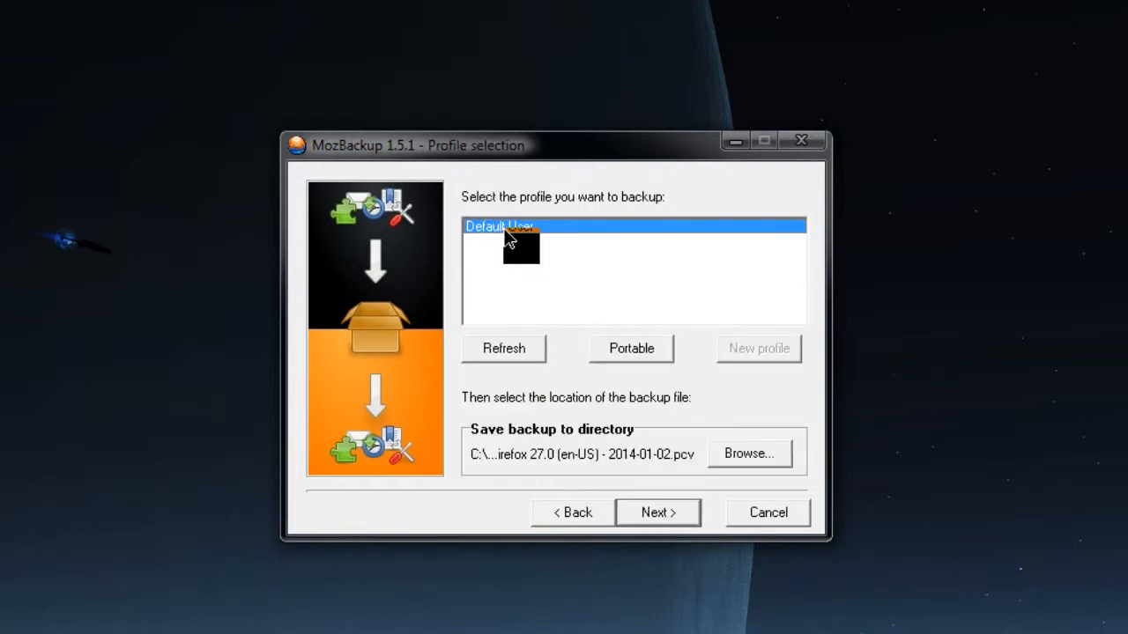
- Check the save location for the Default User backup, keep the suggested file, and decline password protection
left_click(754, 456)
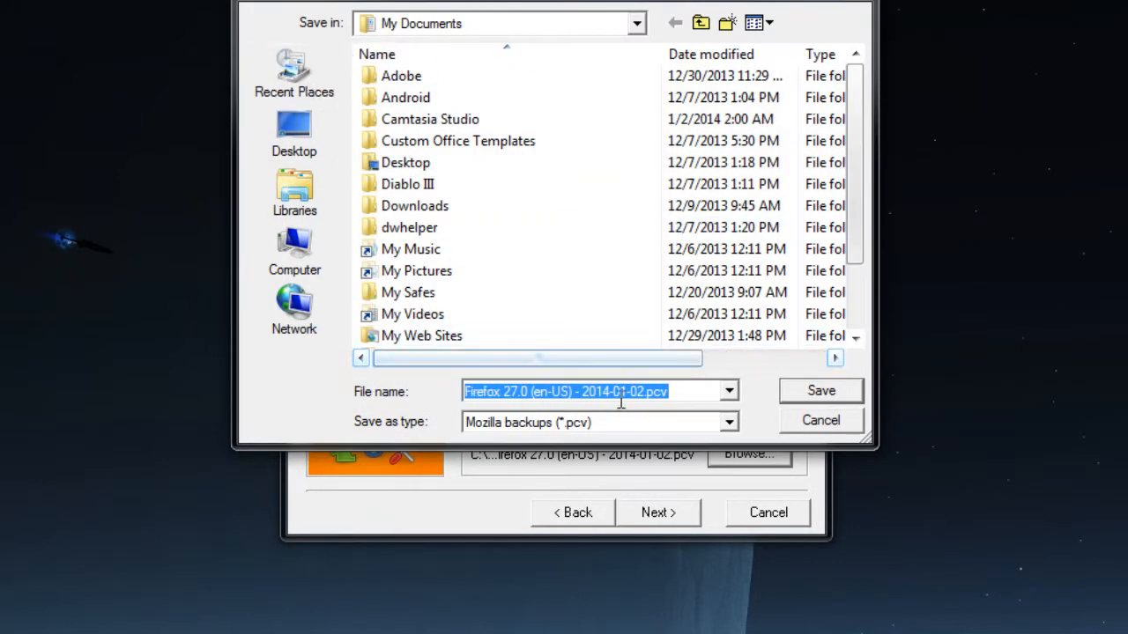
left_click(821, 421)
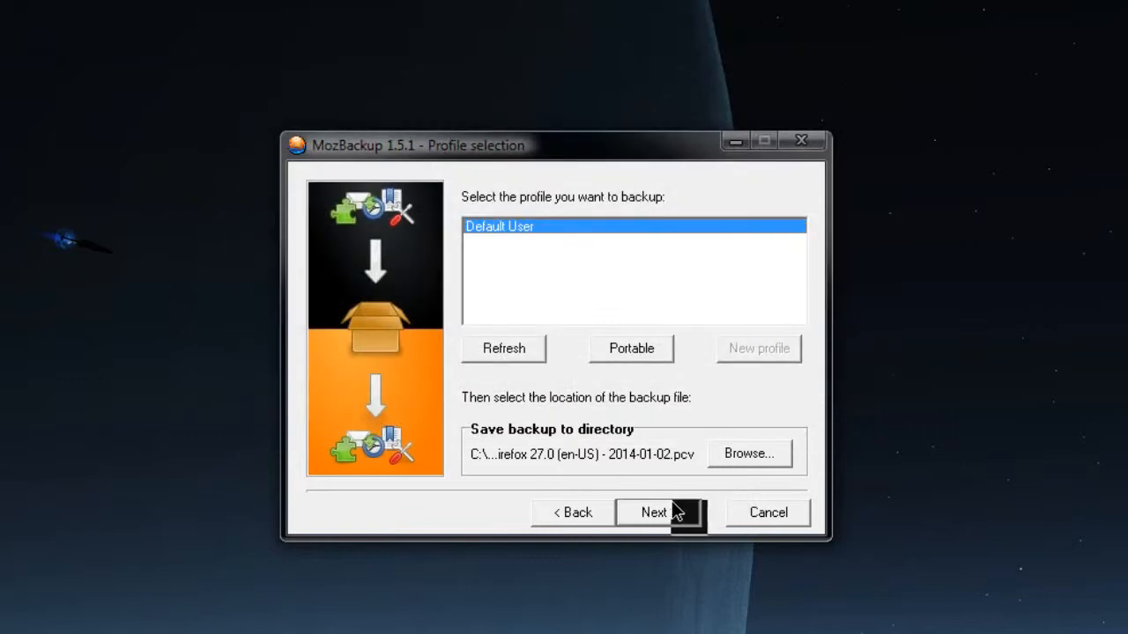
left_click(664, 518)
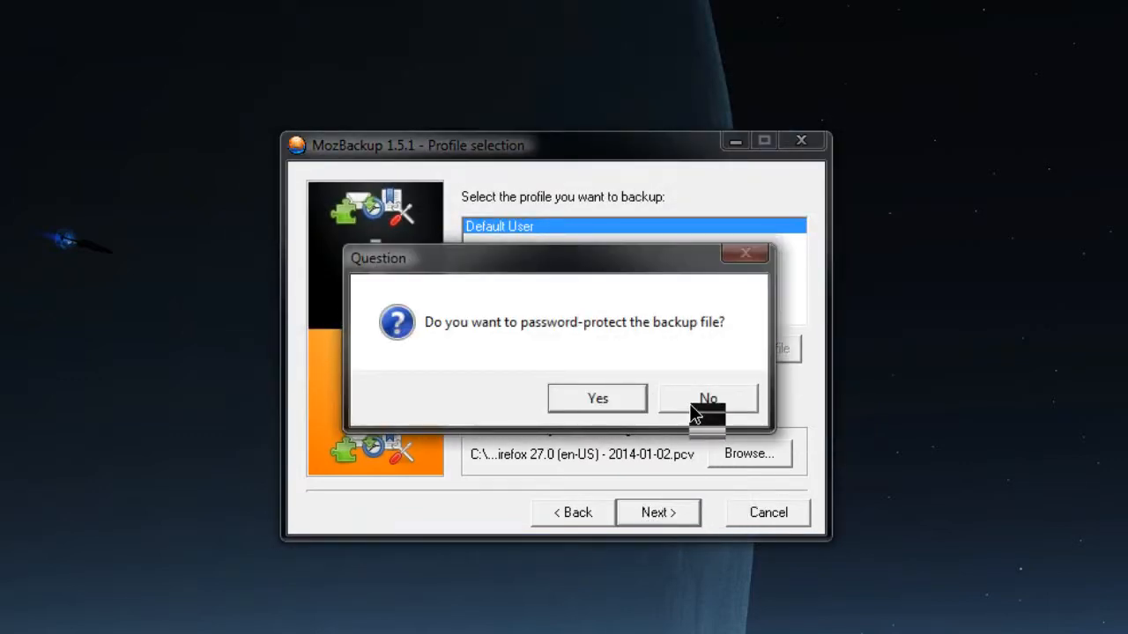
left_click(696, 411)
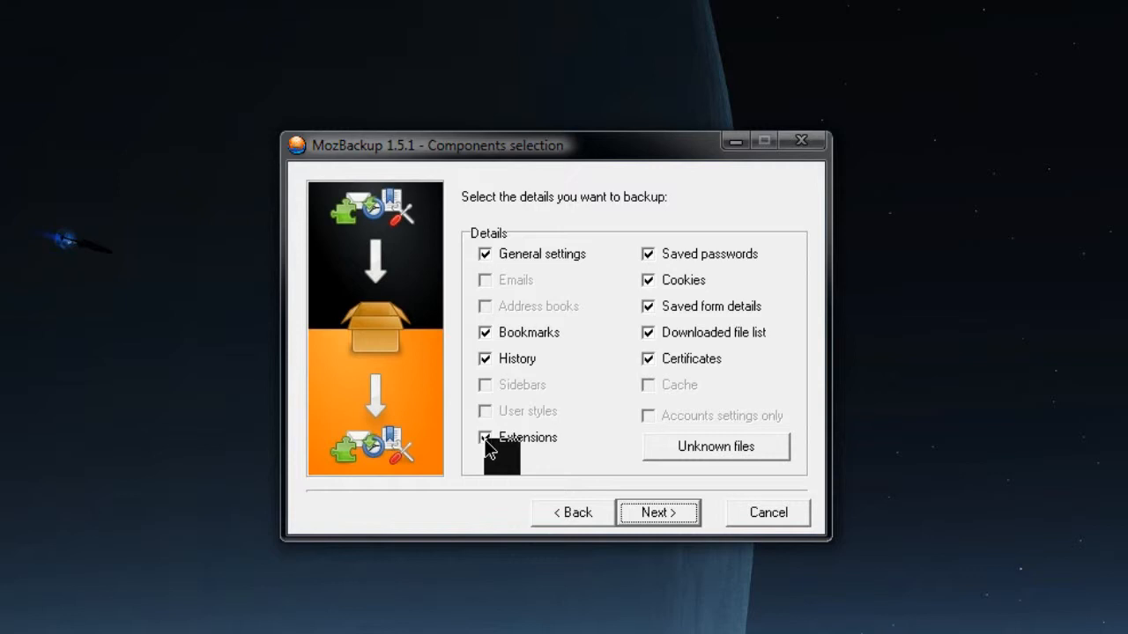
- Create the backup with all available Firefox components except cache, including saved passwords and extensions, and finish the wizard
left_click(660, 514)
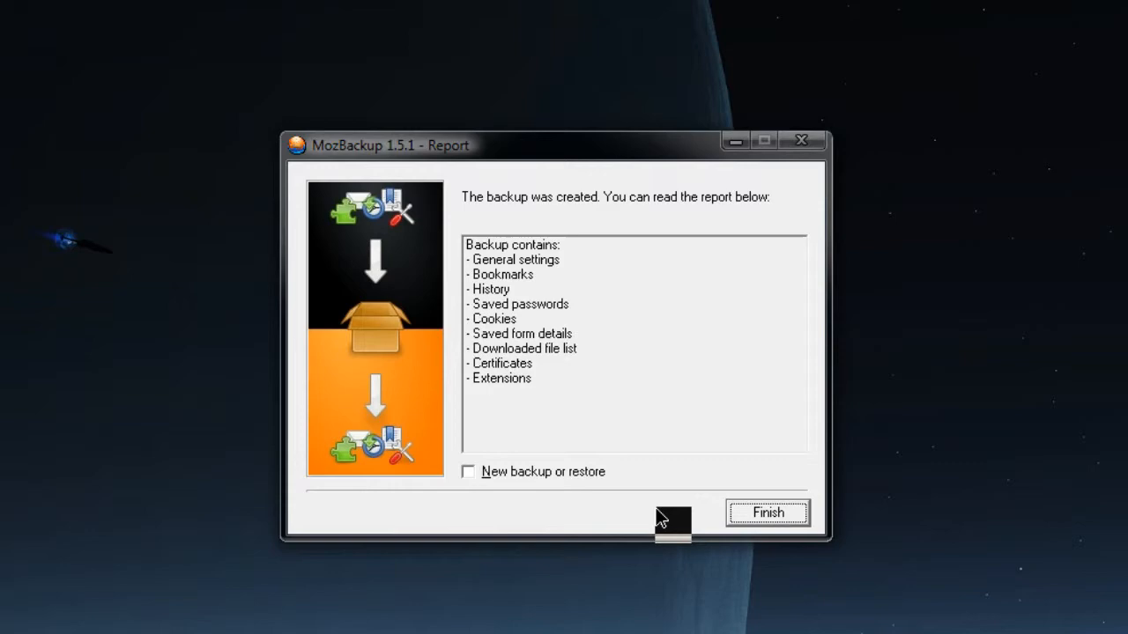
left_click(763, 520)
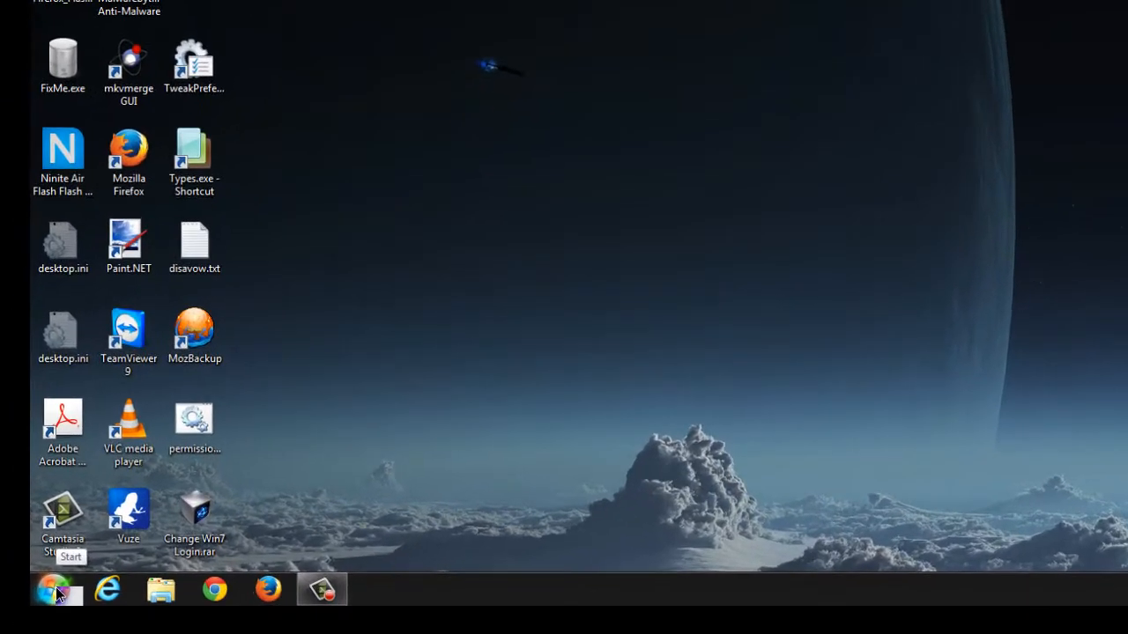
- Open the Firefox profile manager by running "firefox.exe -p" from Windows
left_click(54, 591)
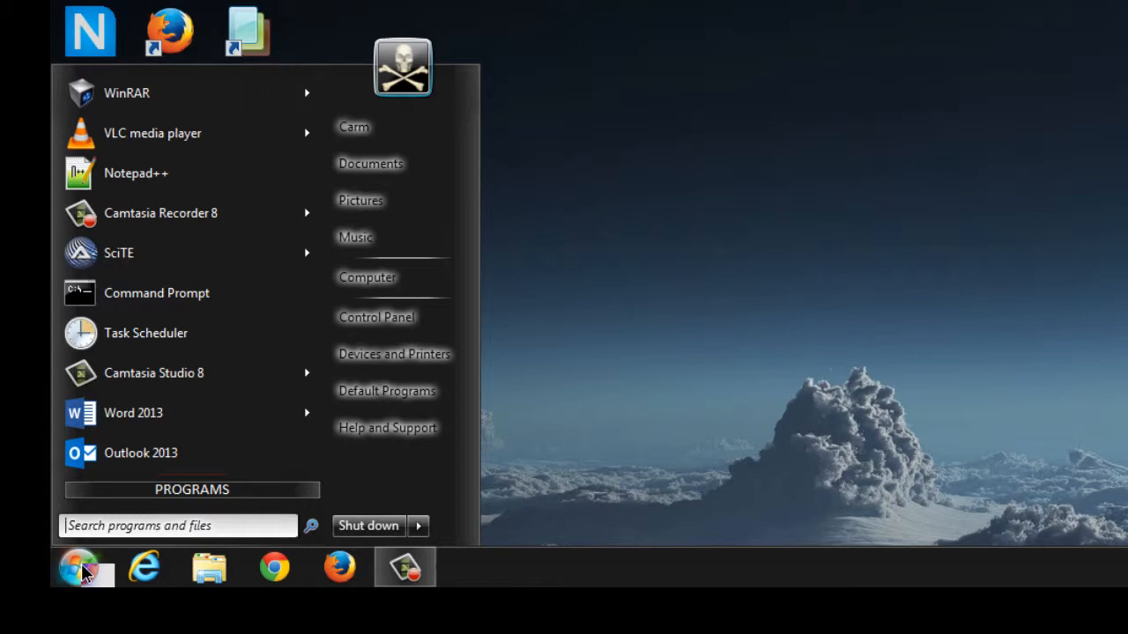
type("firefo")
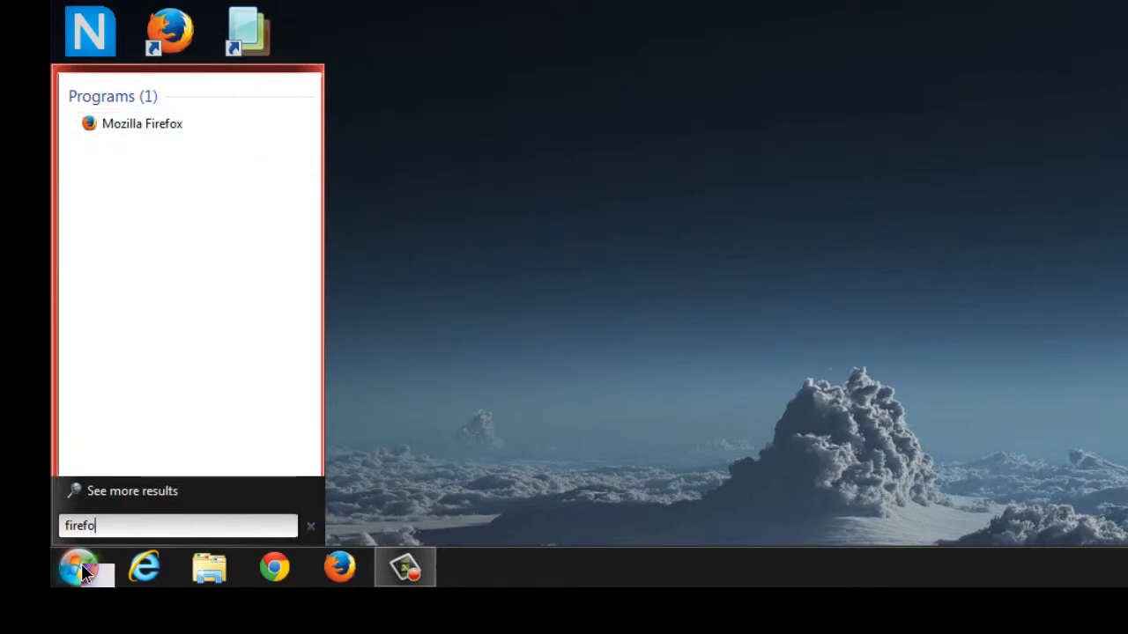
type("x.exe")
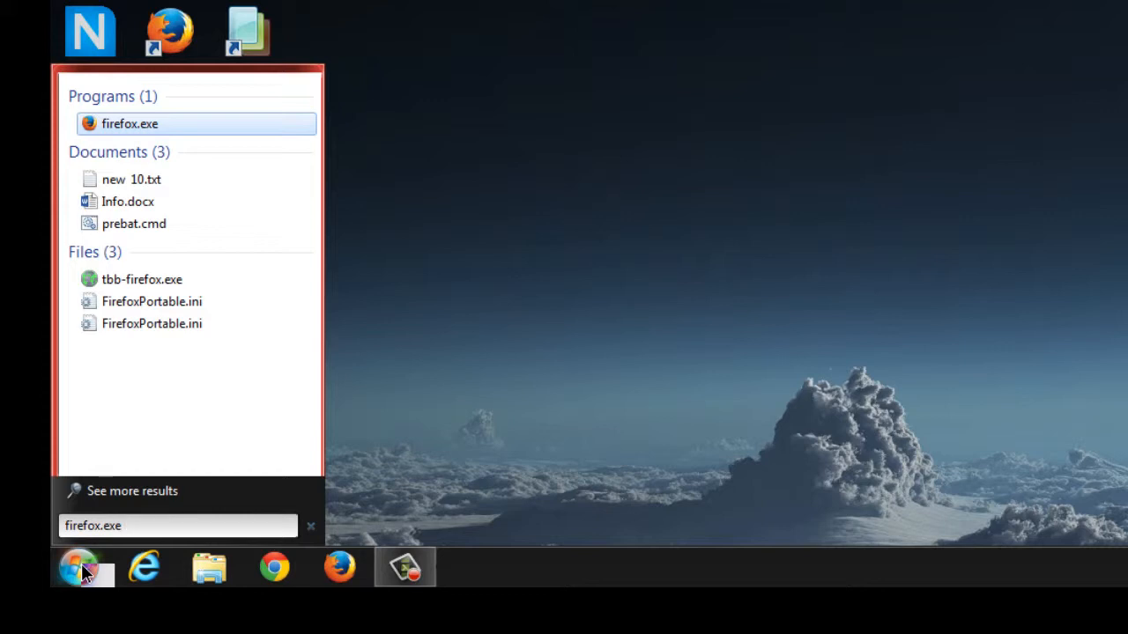
type(" -p")
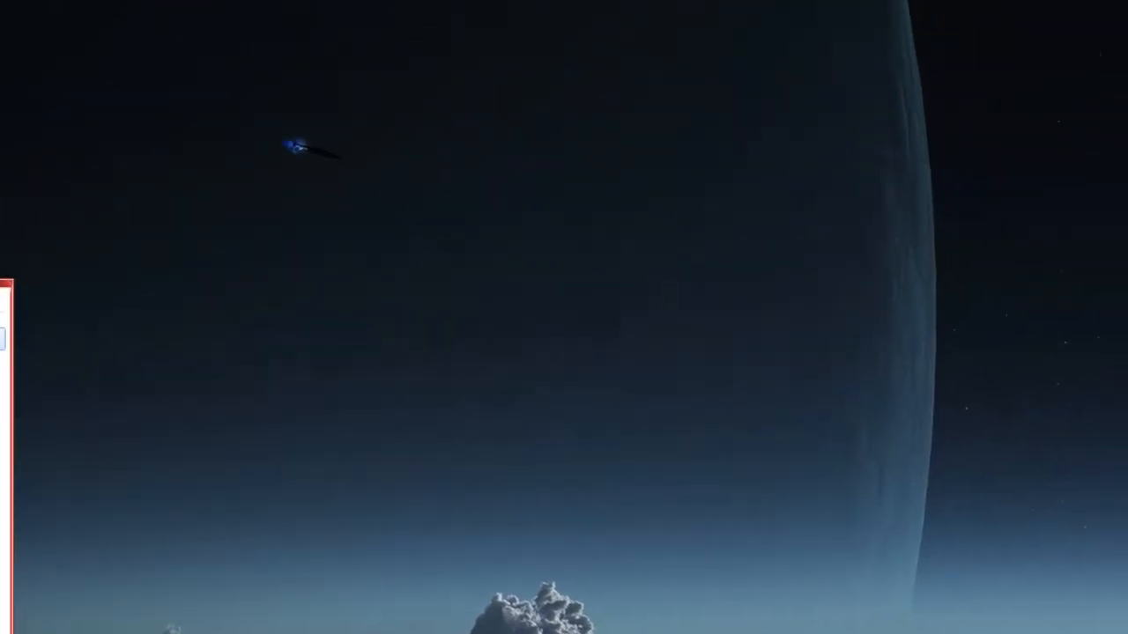
key("Return")
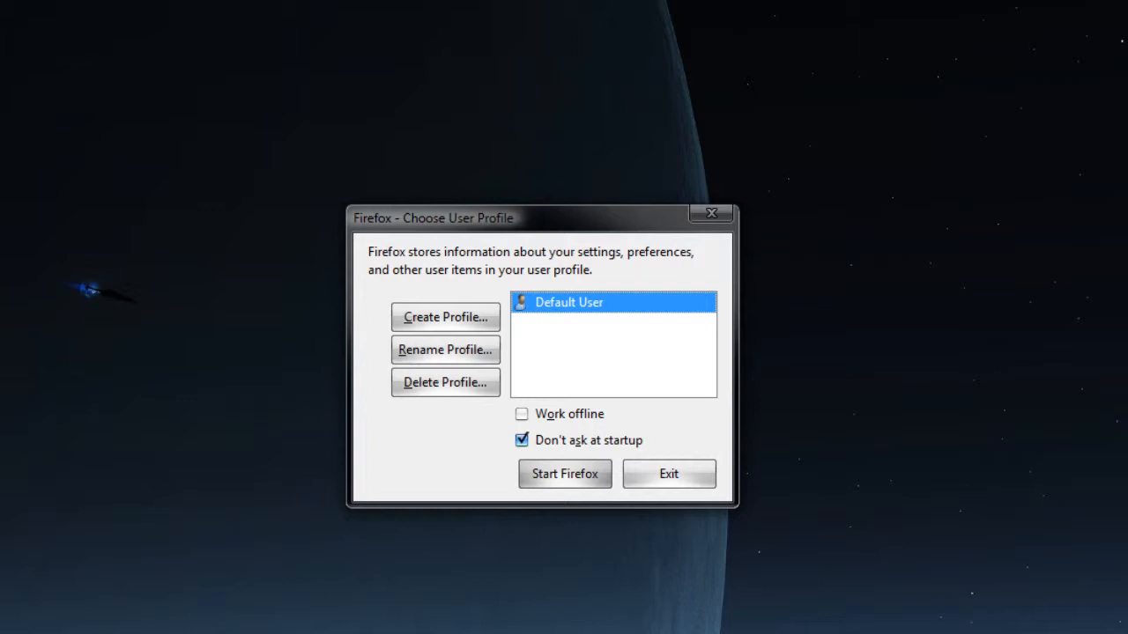
- Create a Firefox profile named NEW in the default folder and start Firefox with it
left_click(423, 319)
left_click(659, 543)
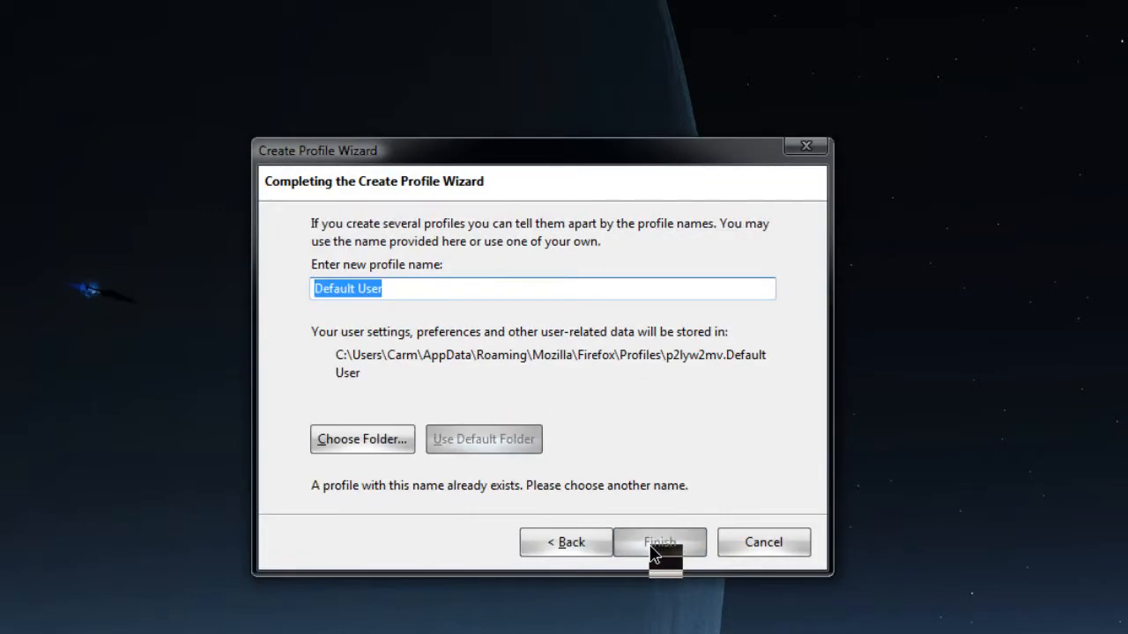
type("NEW")
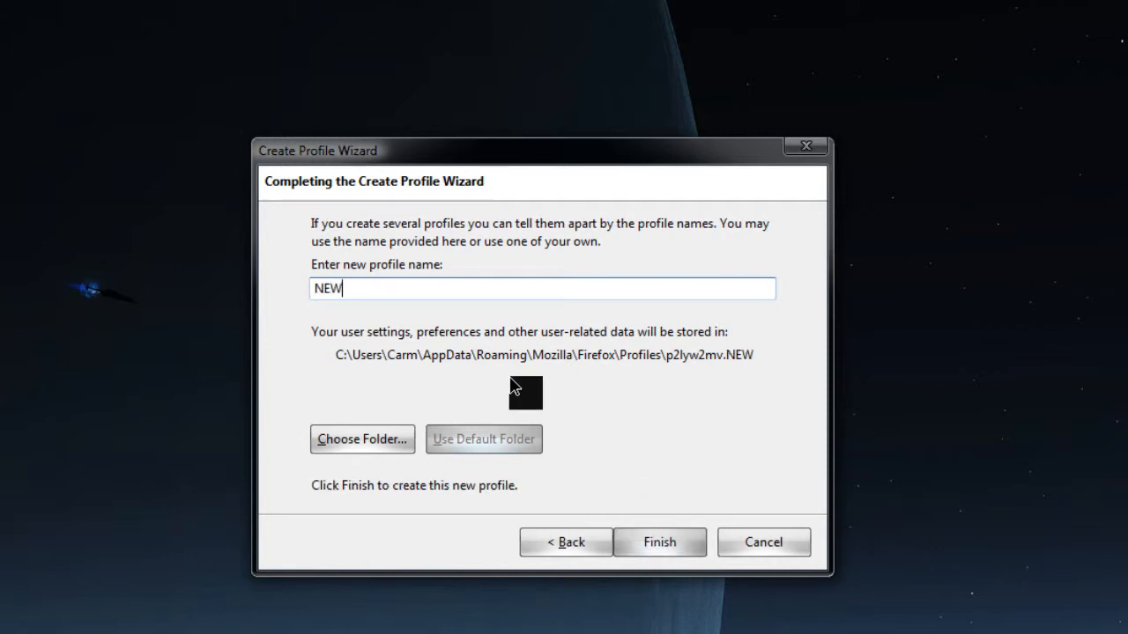
left_click(685, 541)
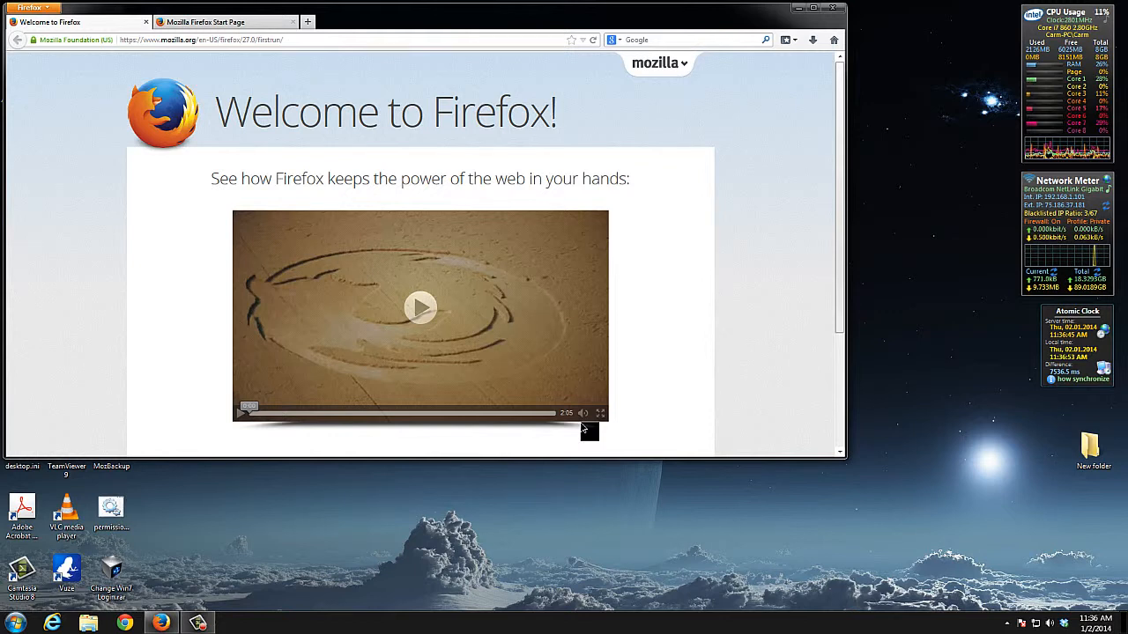
- Close Firefox with both its tabs and start a MozBackup profile restore for Mozilla Firefox 27.0 (en-US)
left_click(833, 15)
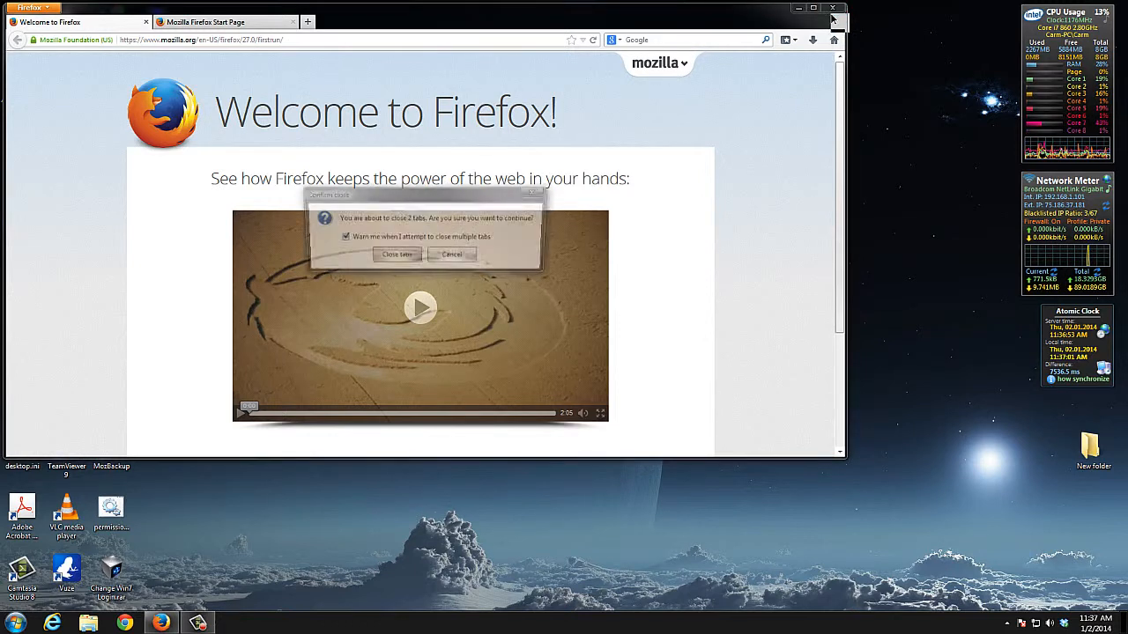
left_click(394, 255)
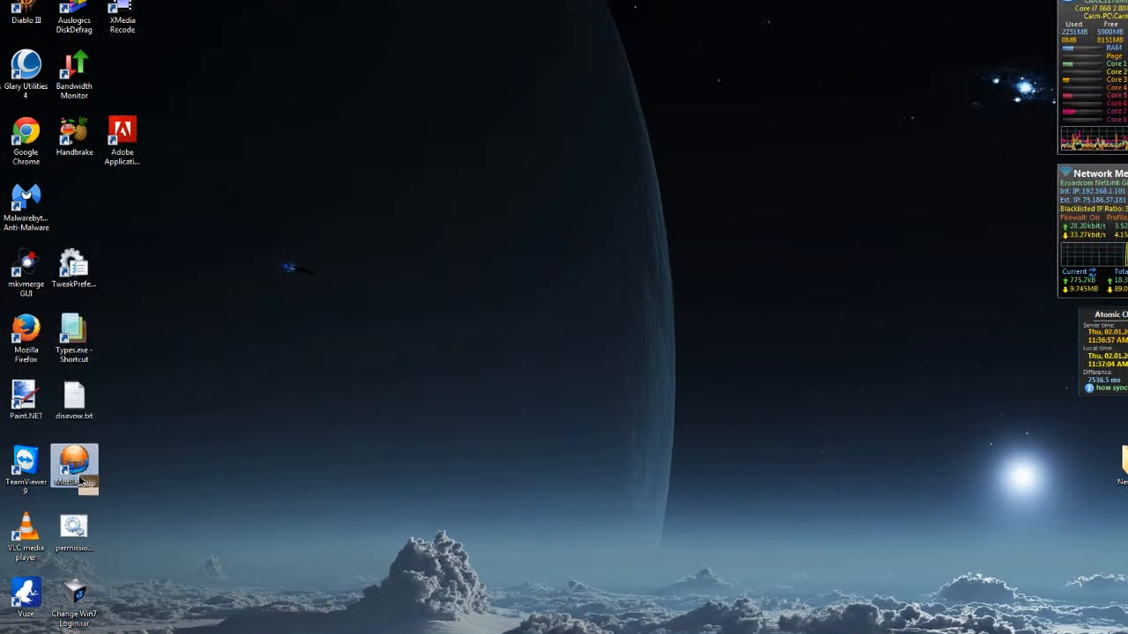
double_click(113, 450)
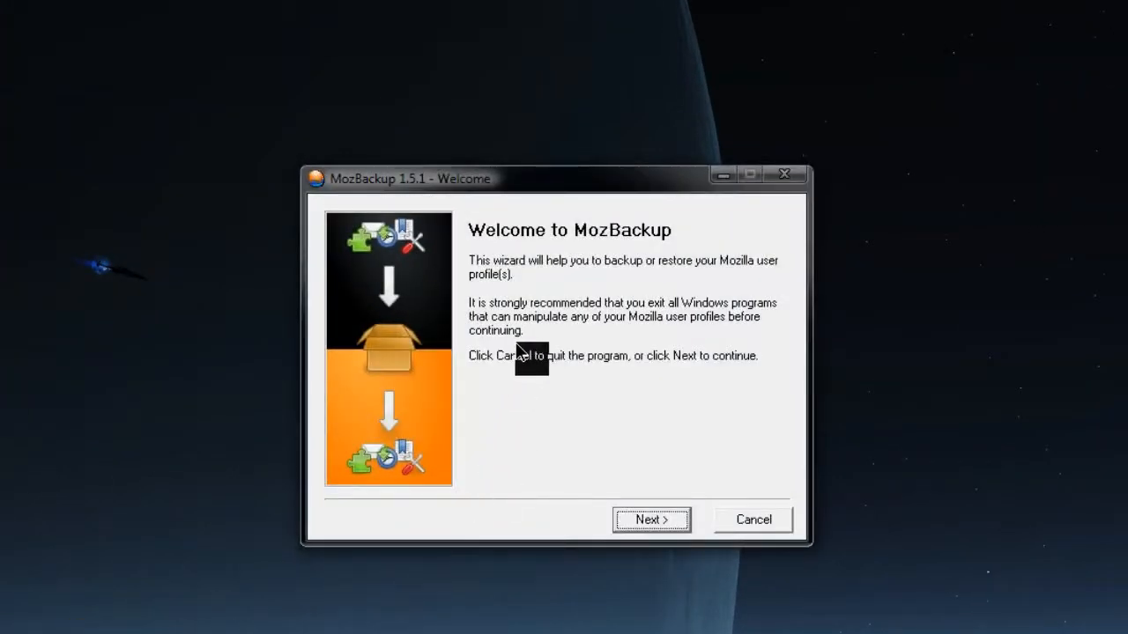
left_click(651, 520)
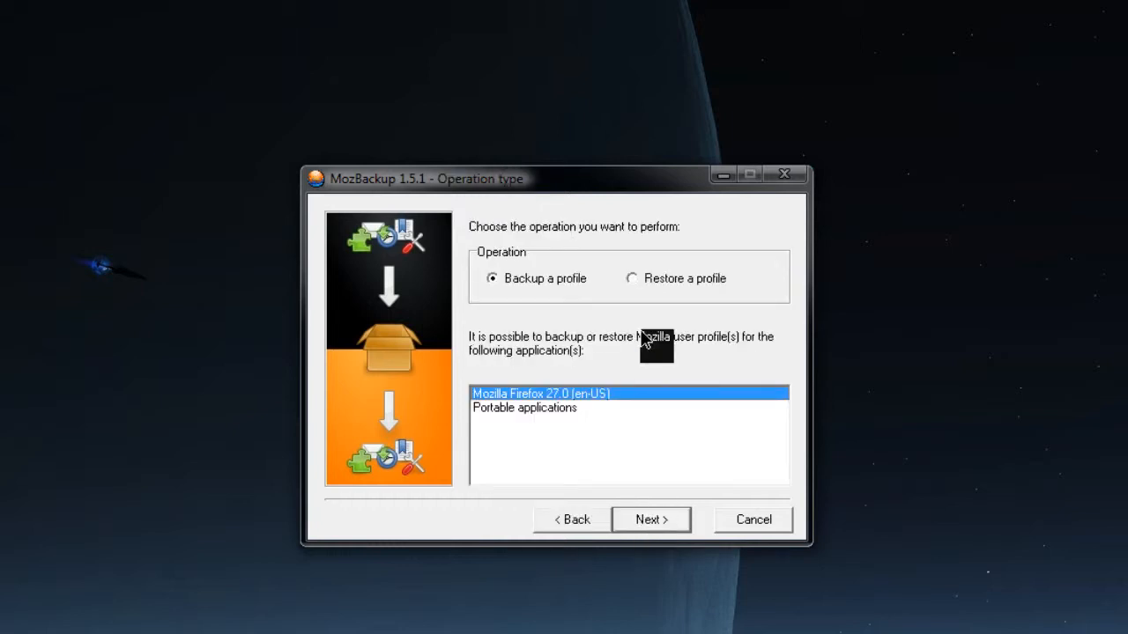
left_click(636, 279)
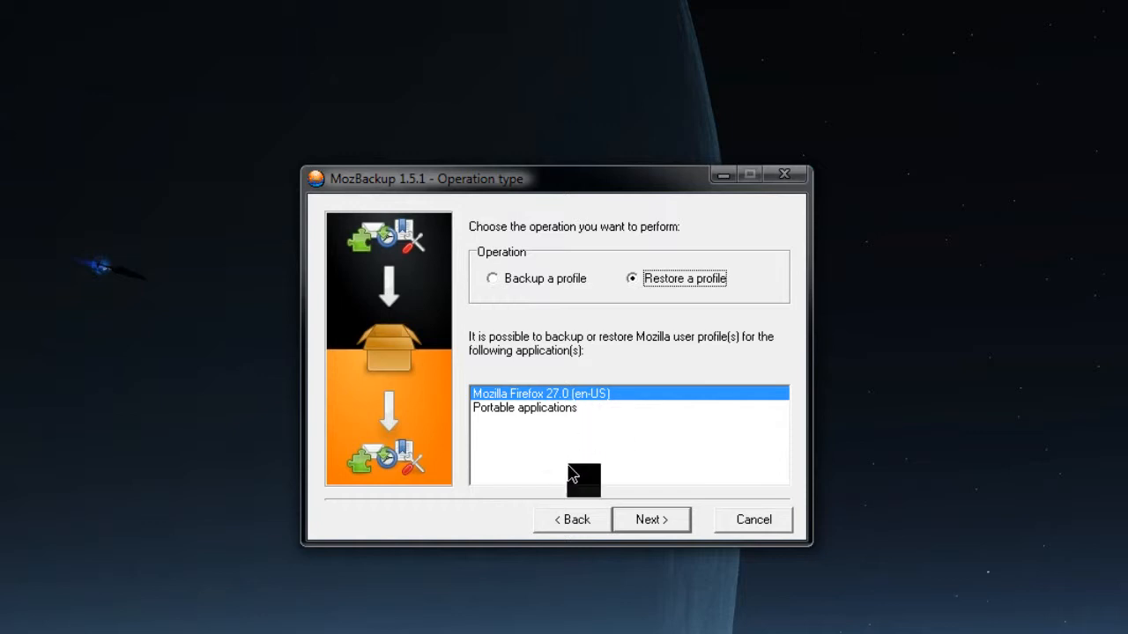
left_click(649, 525)
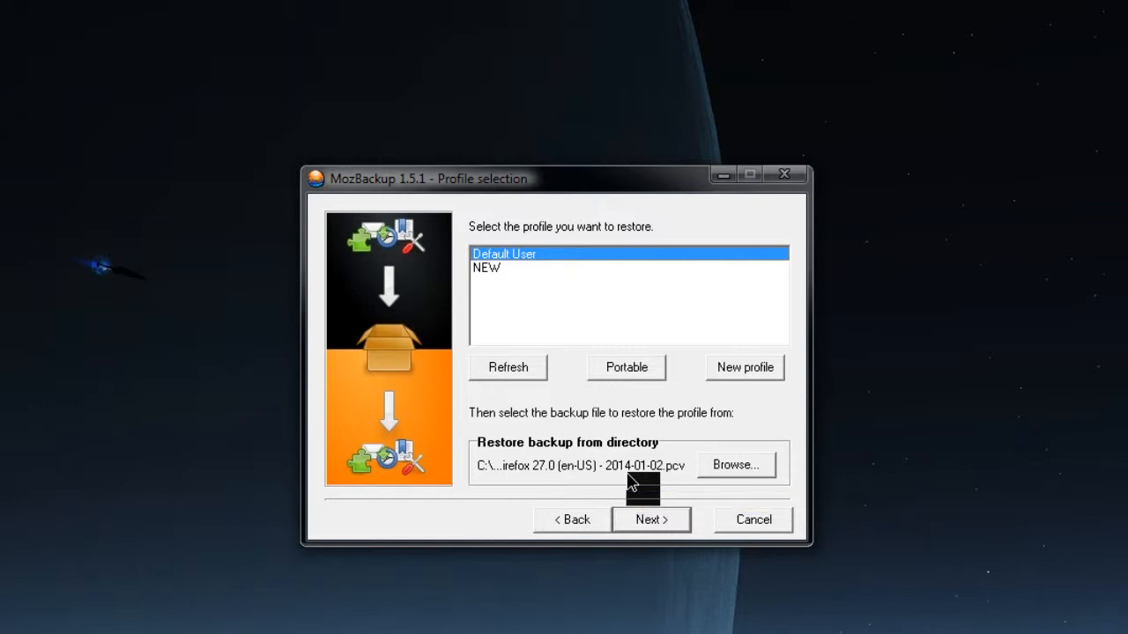
- Choose the NEW profile as the restore target and "Firefox 27.0 (en-US) - 2014-01-02.pcv" from My Documents as the backup file
left_click(502, 272)
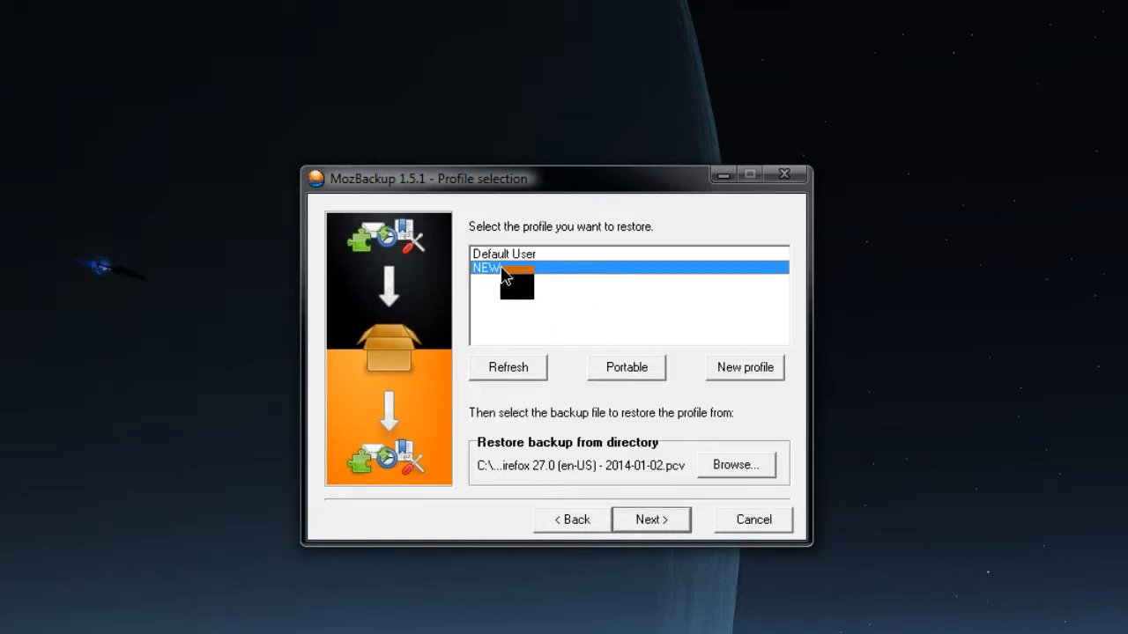
left_click(745, 476)
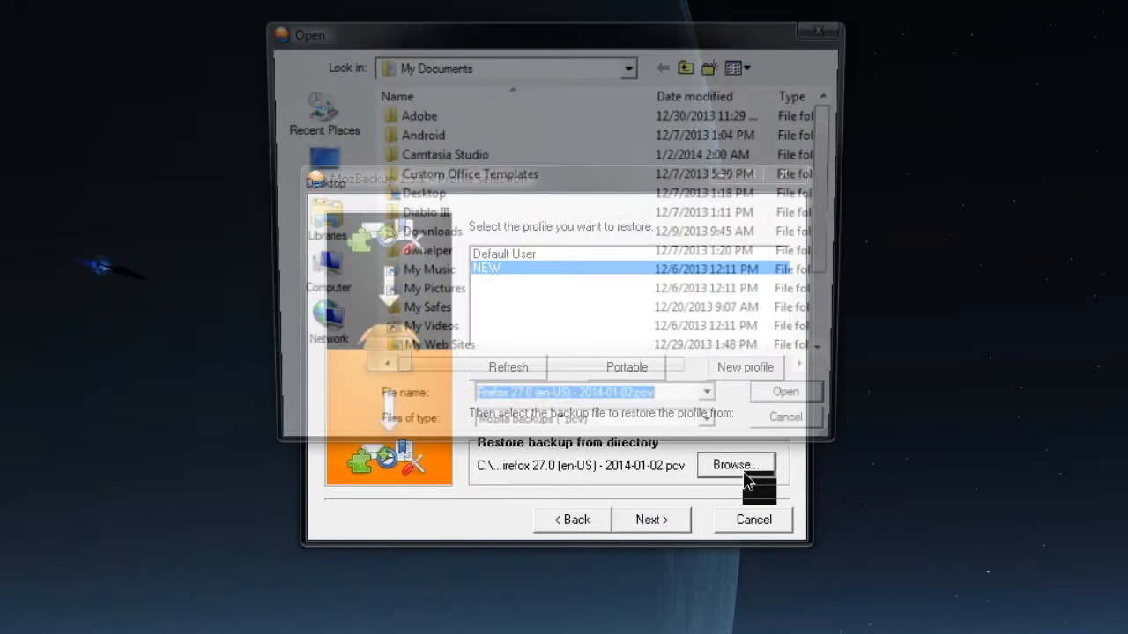
left_click_drag(838, 227, 843, 351)
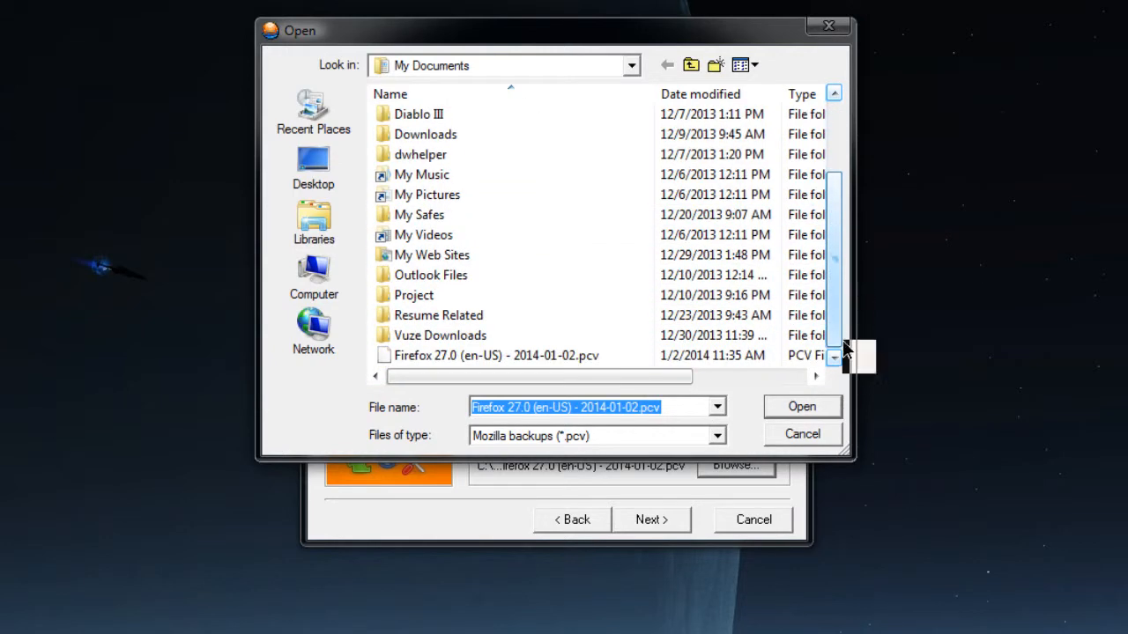
left_click(579, 356)
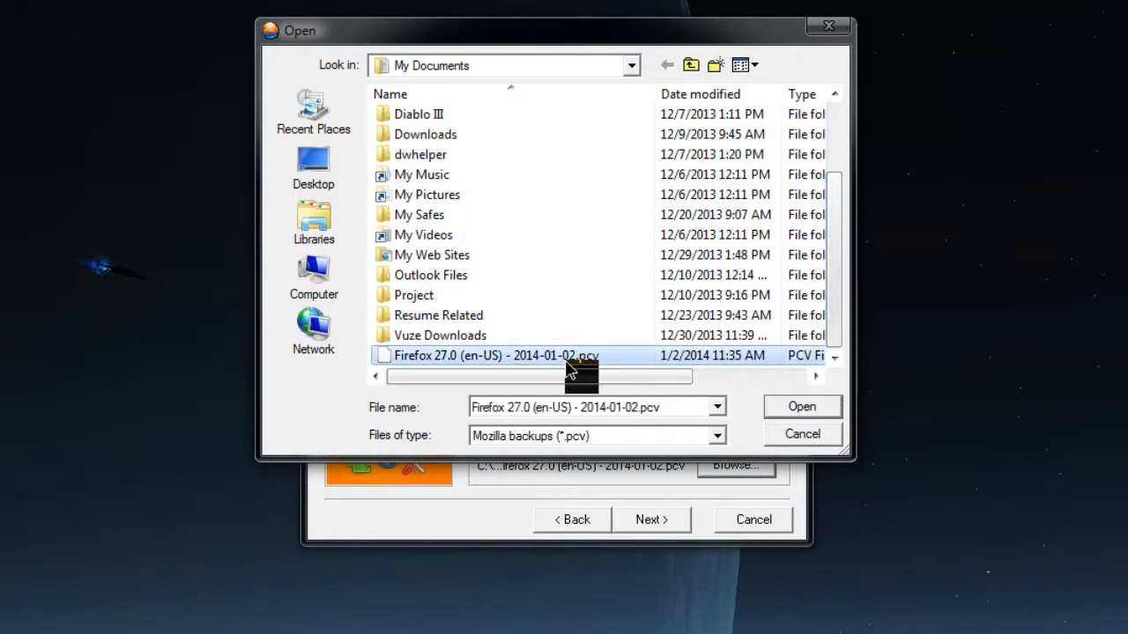
left_click(802, 408)
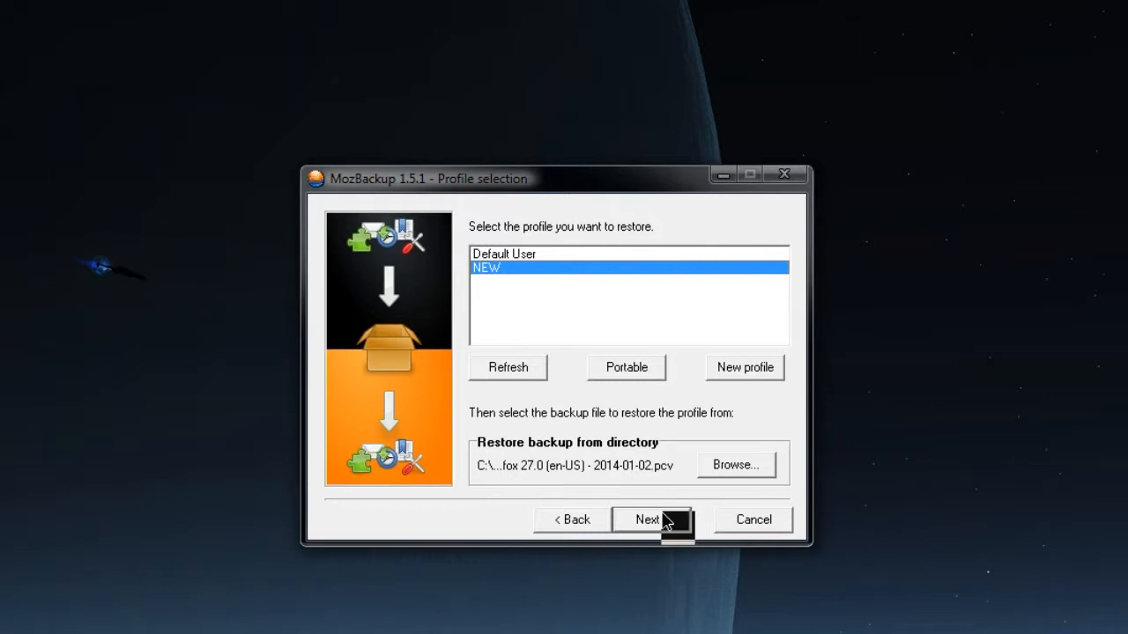
left_click(665, 520)
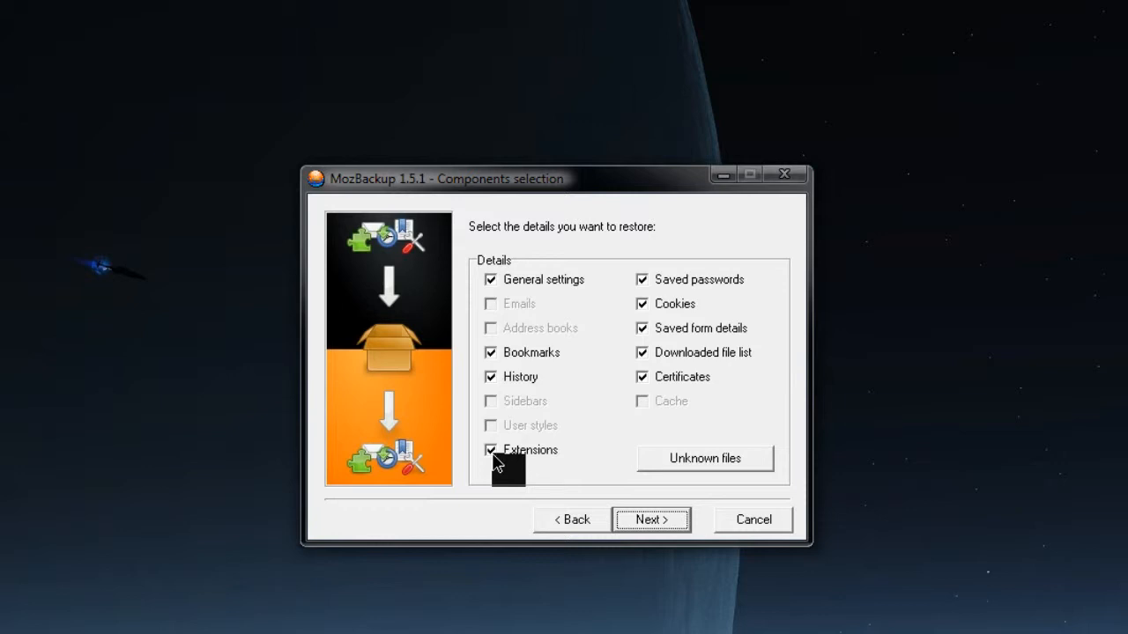
- Restore all the preselected components, including saved passwords and extensions, allowing existing profile files to be overwritten, and finish the wizard
left_click(650, 518)
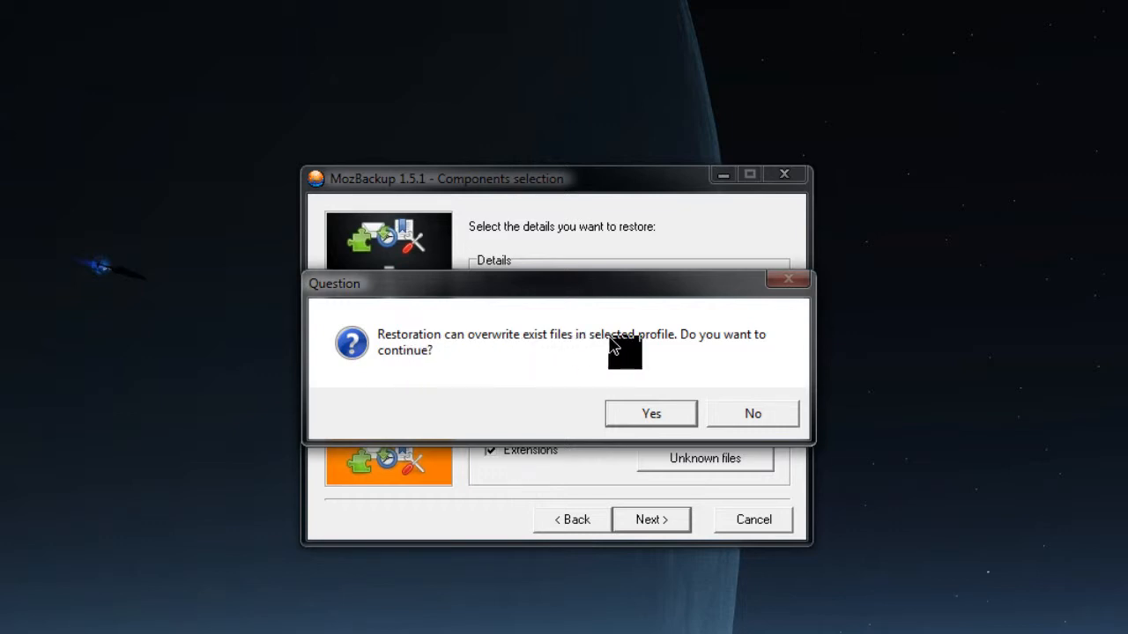
left_click_drag(615, 291, 660, 459)
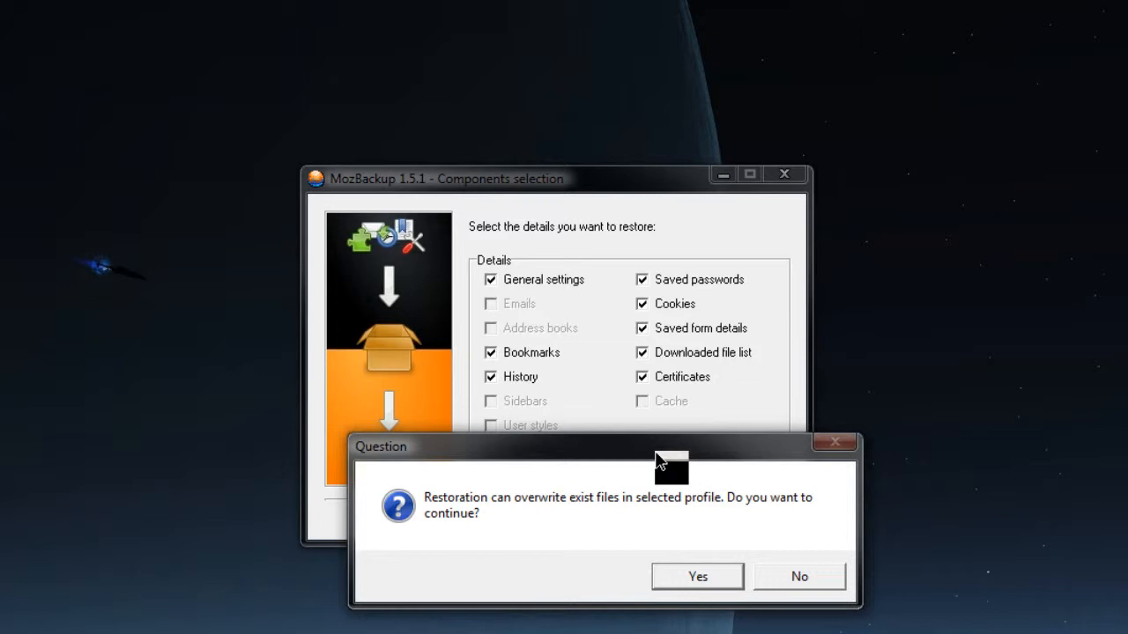
left_click(687, 578)
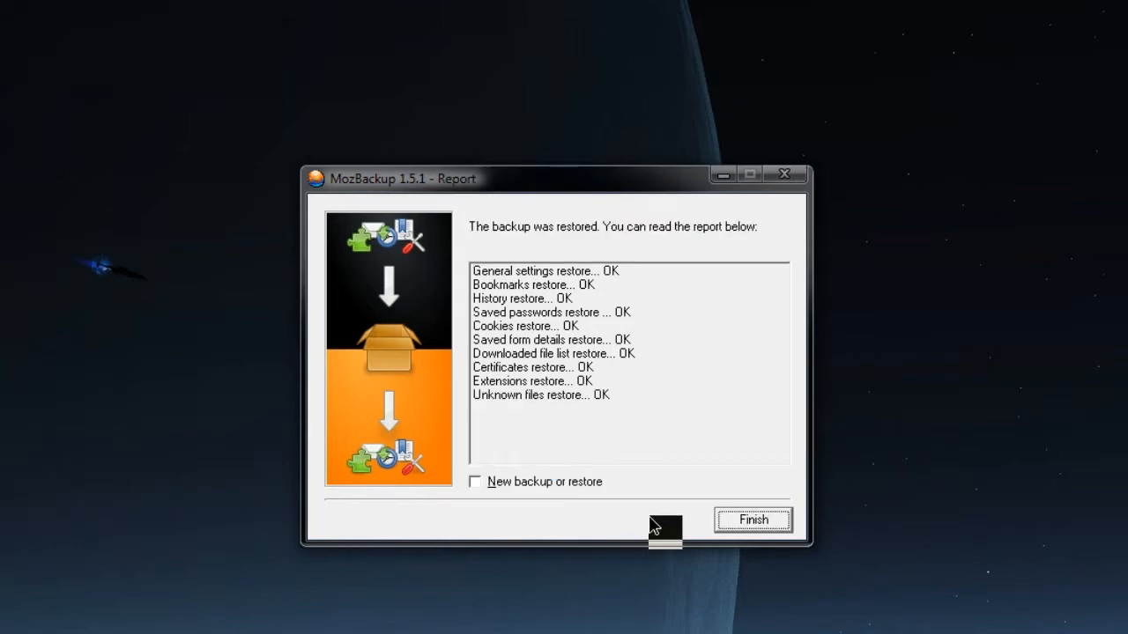
left_click(750, 521)
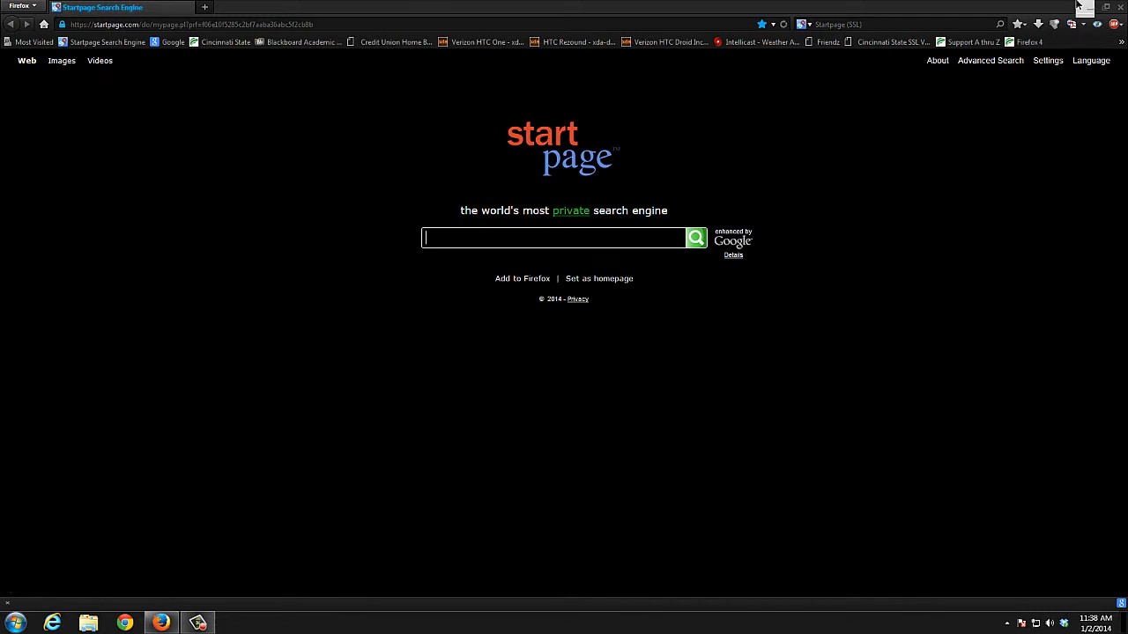
- Close Firefox and relaunch it with the NEW profile through the profile manager, using the command "firefox.exe -p"
left_click(1122, 8)
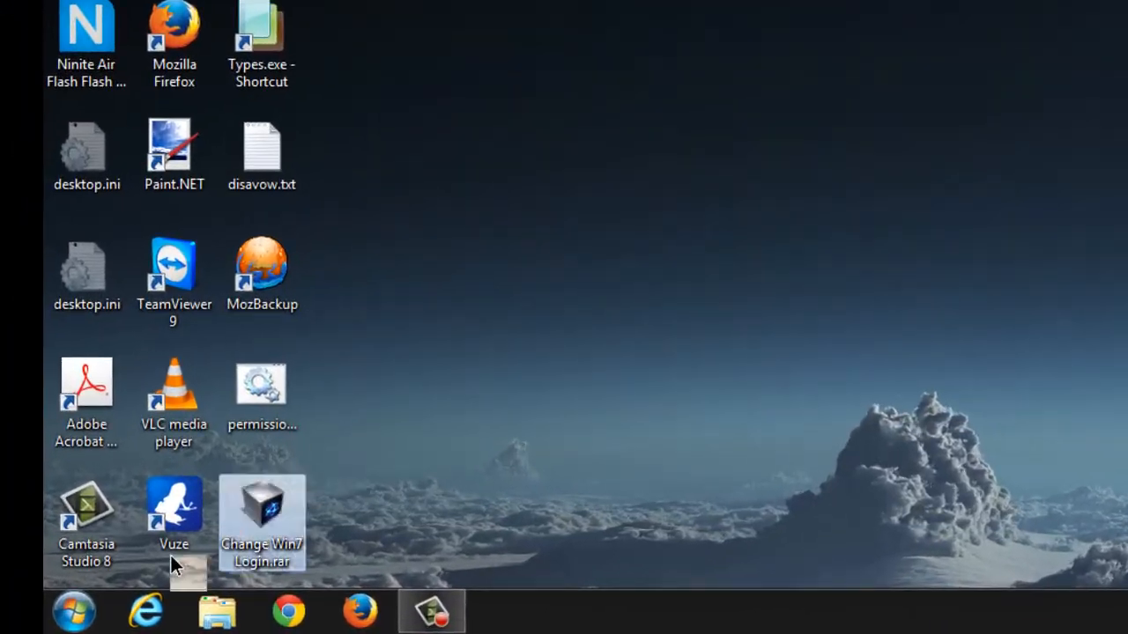
left_click(55, 615)
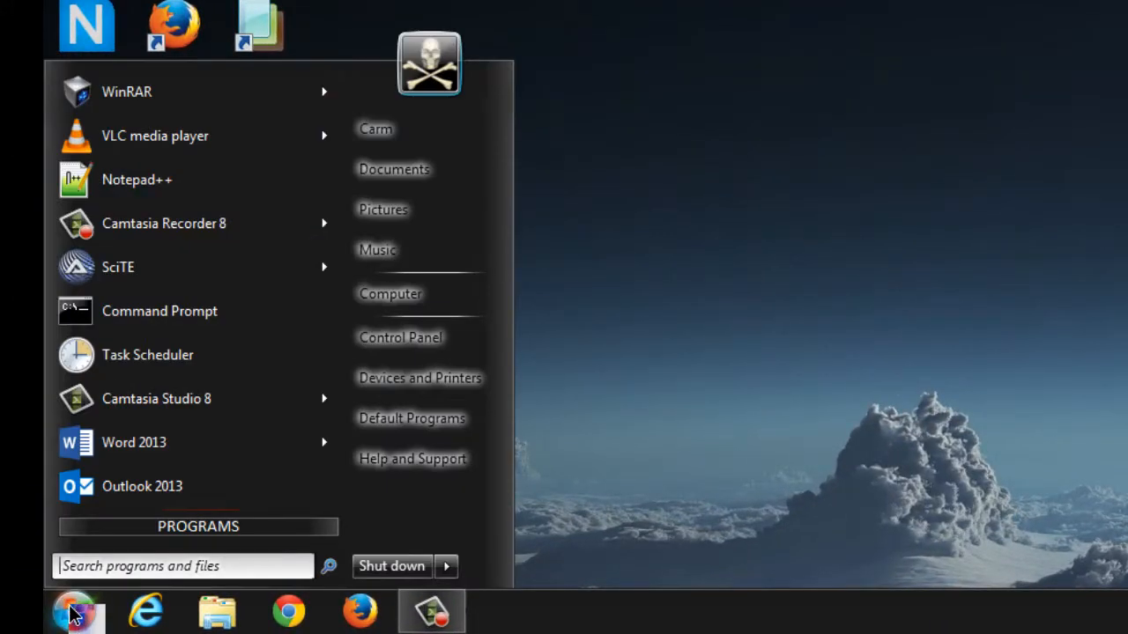
type("firefox.exe")
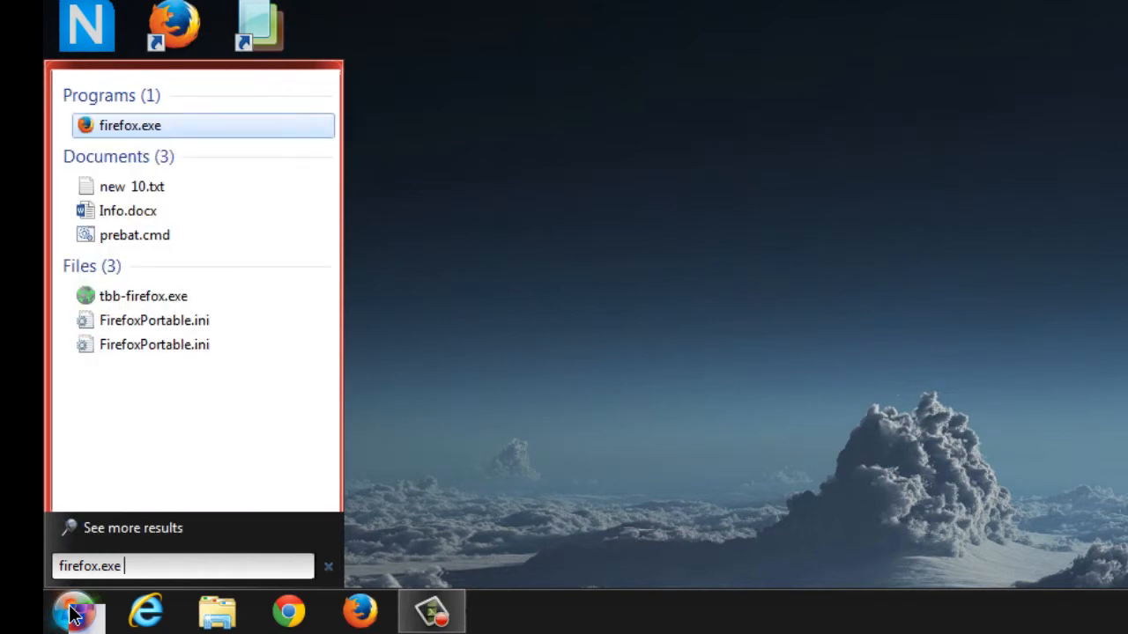
type(" -p")
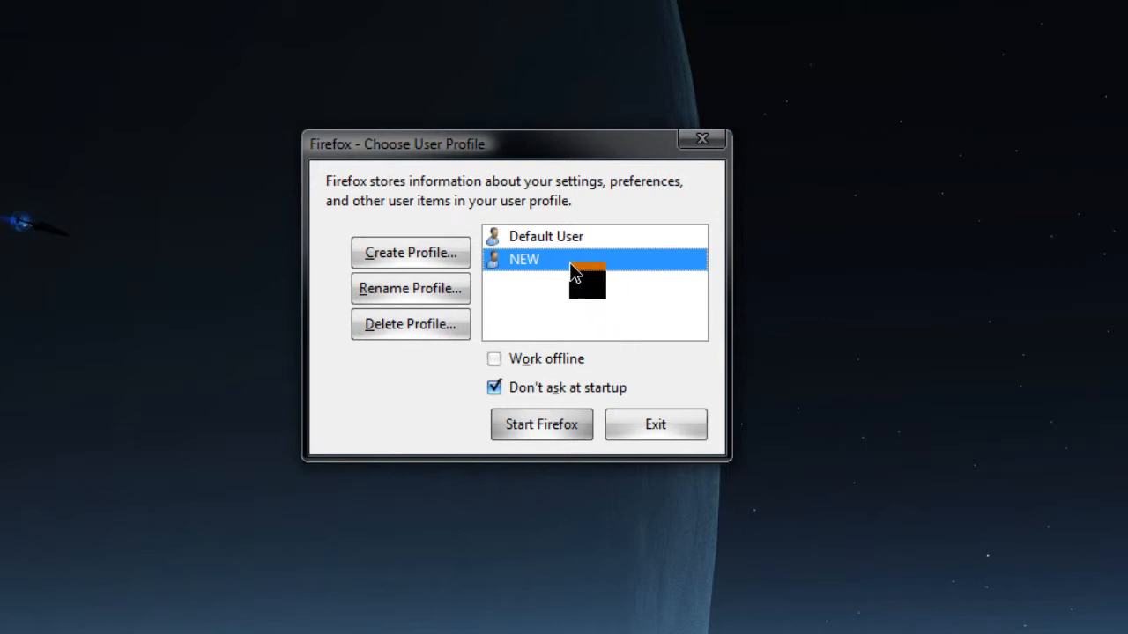
left_click(549, 433)
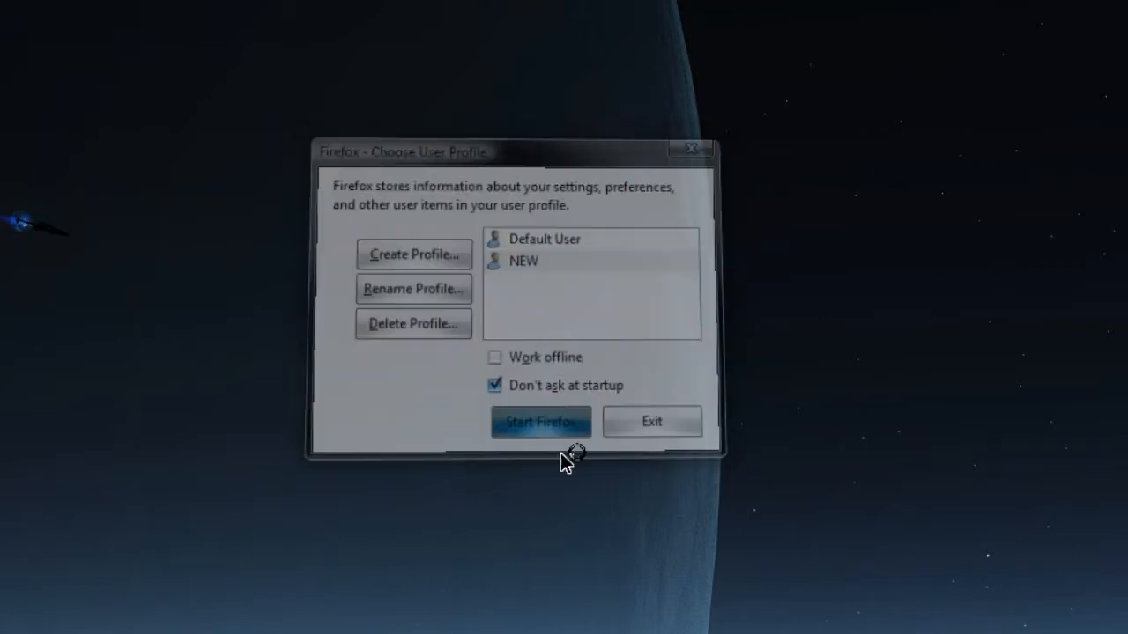